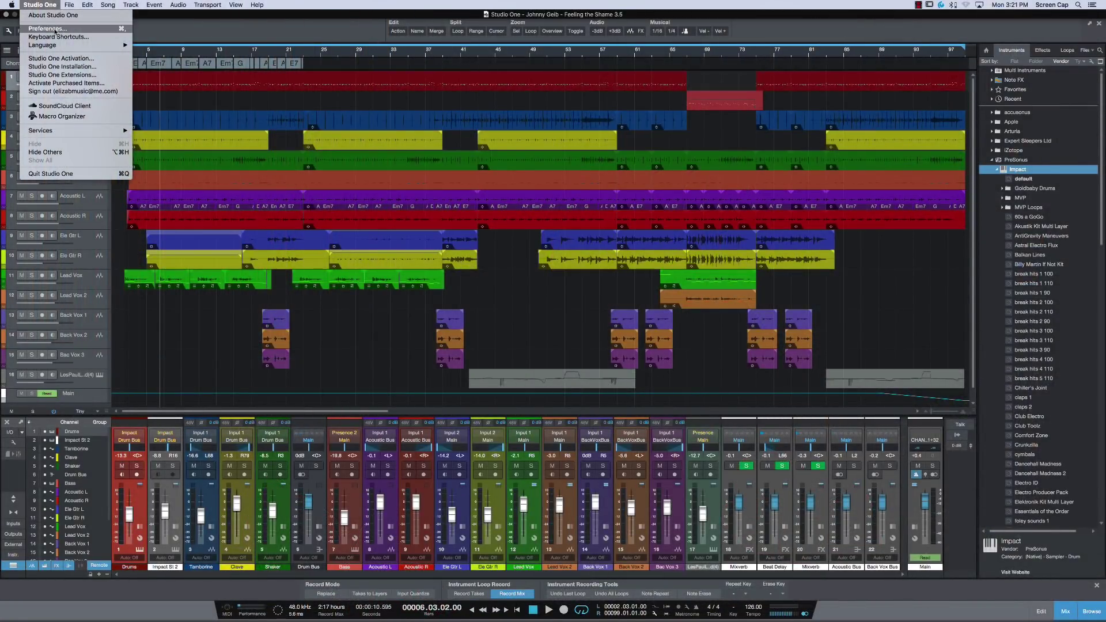
Open Preferences at the General section in a narrower, shorter window moved beside the tracks
click(55, 29)
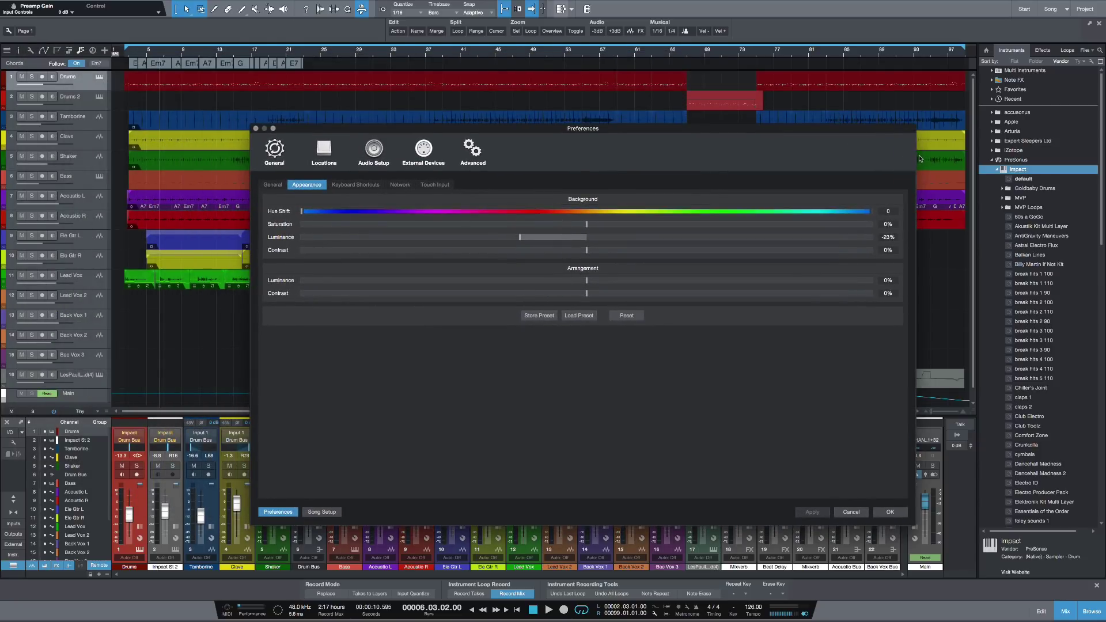
drag(919, 158, 683, 161)
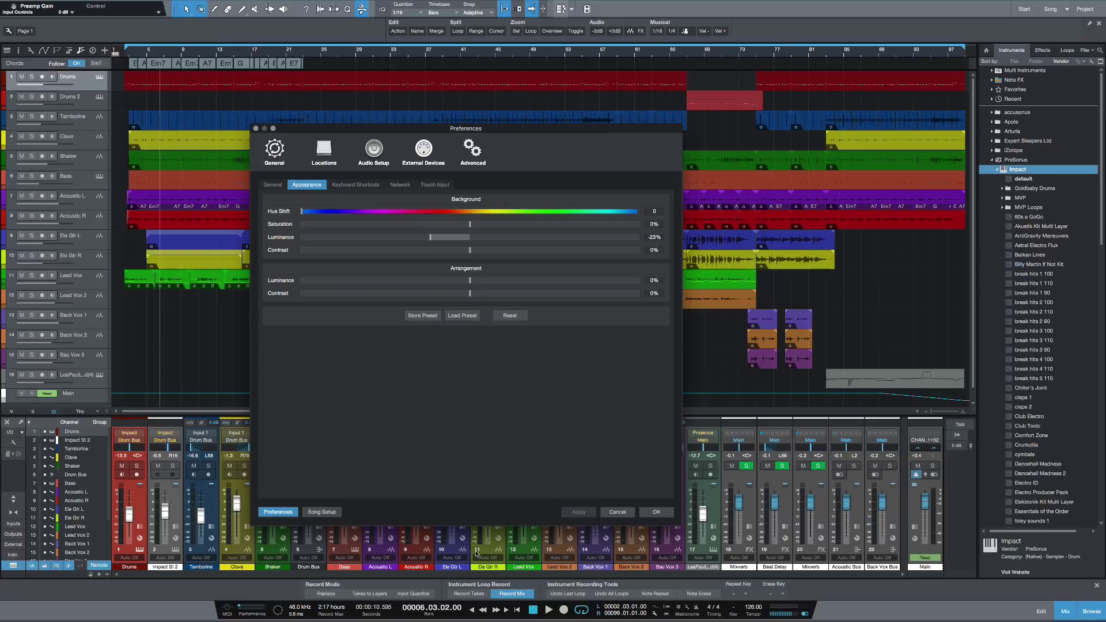
drag(479, 525, 486, 448)
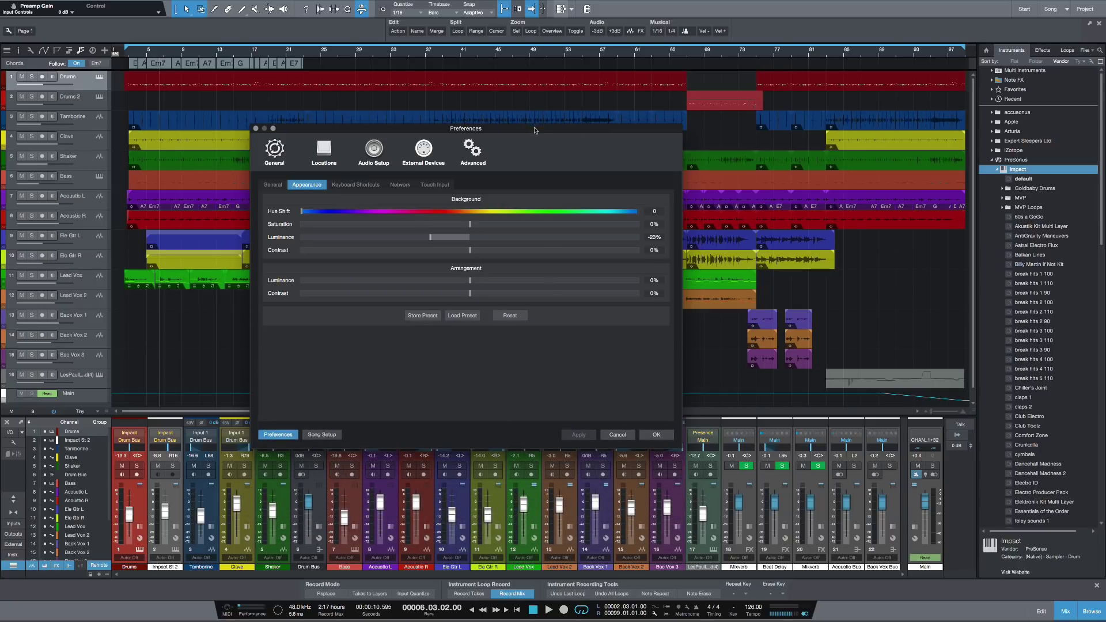
drag(534, 130, 725, 180)
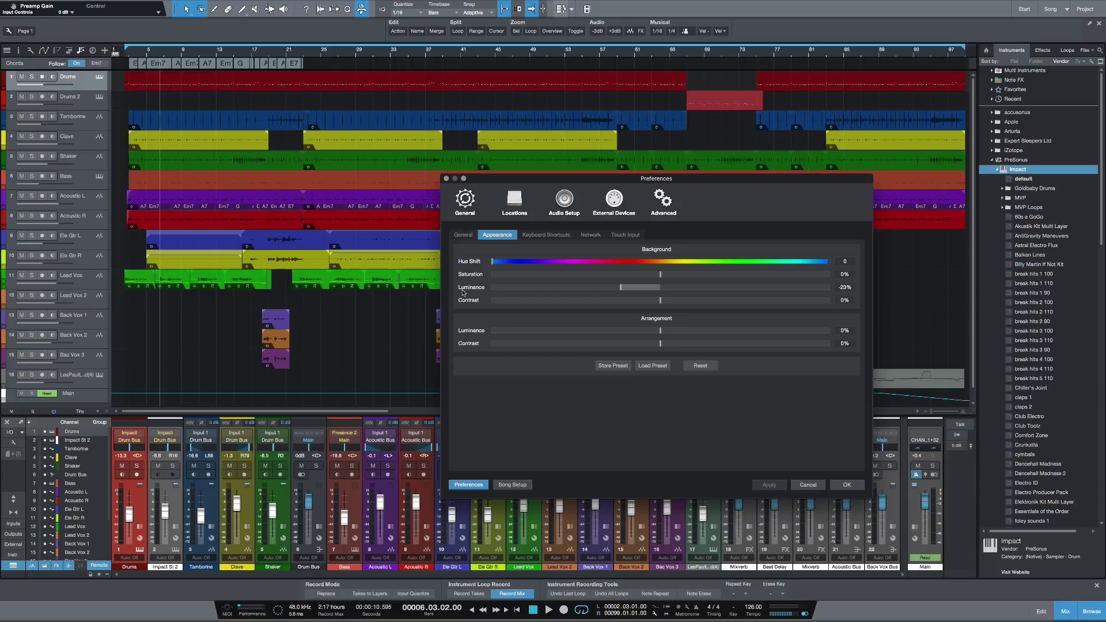
click(468, 210)
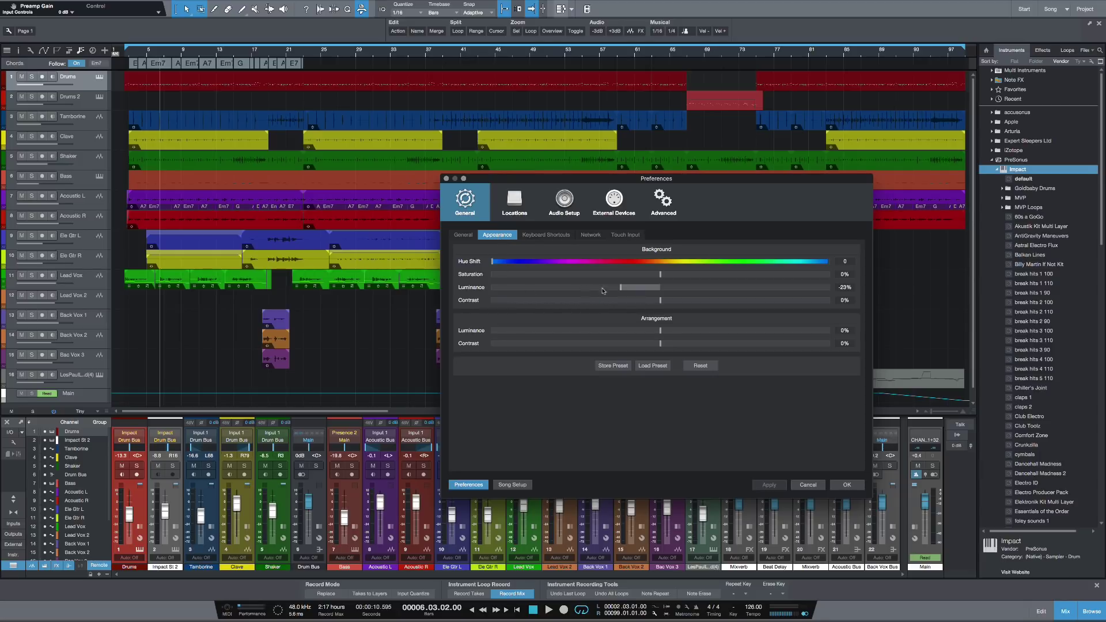
Raise Background Luminance to 100% and shift the Preferences window further right
drag(622, 290, 686, 290)
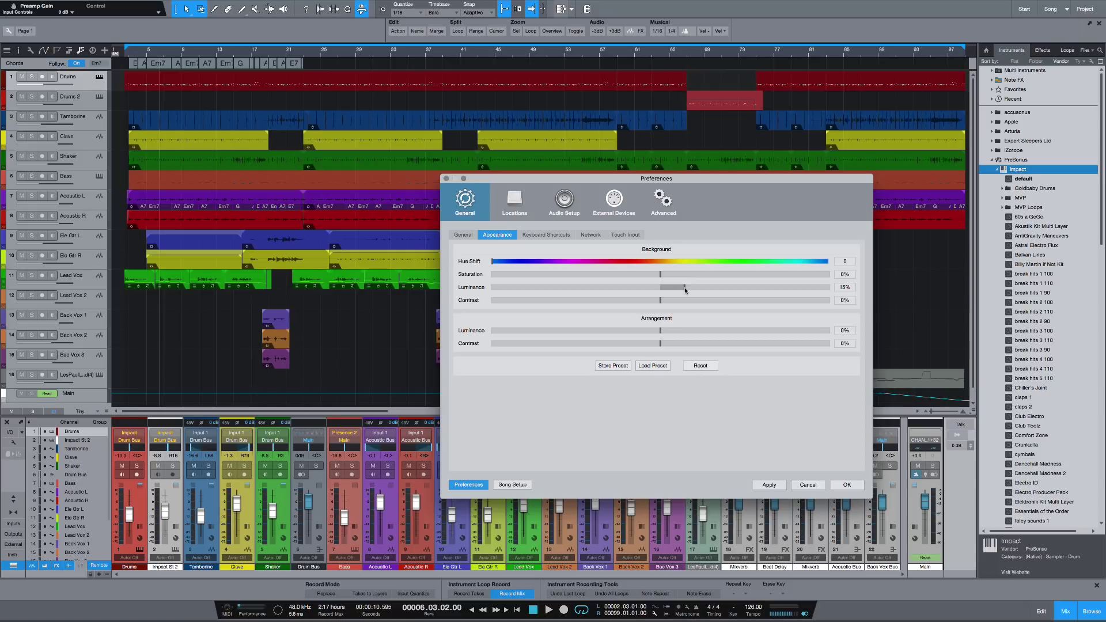
drag(685, 290, 857, 291)
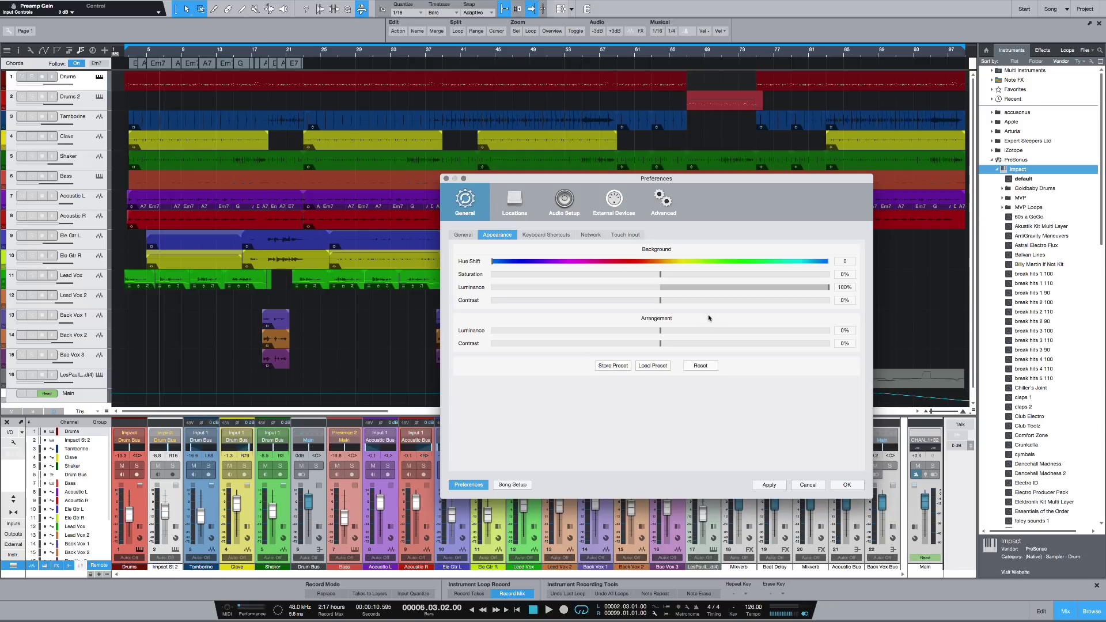
drag(710, 182, 848, 205)
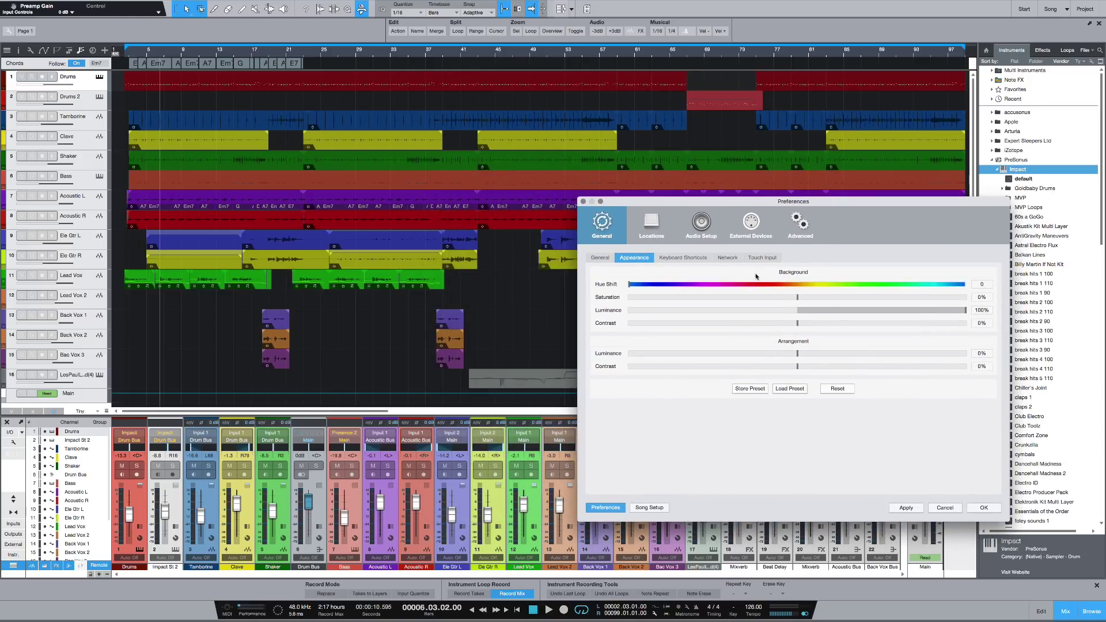
Set background Contrast 100%, arrangement Luminance 65% and arrangement Contrast 100%, and apply them
drag(799, 361, 908, 358)
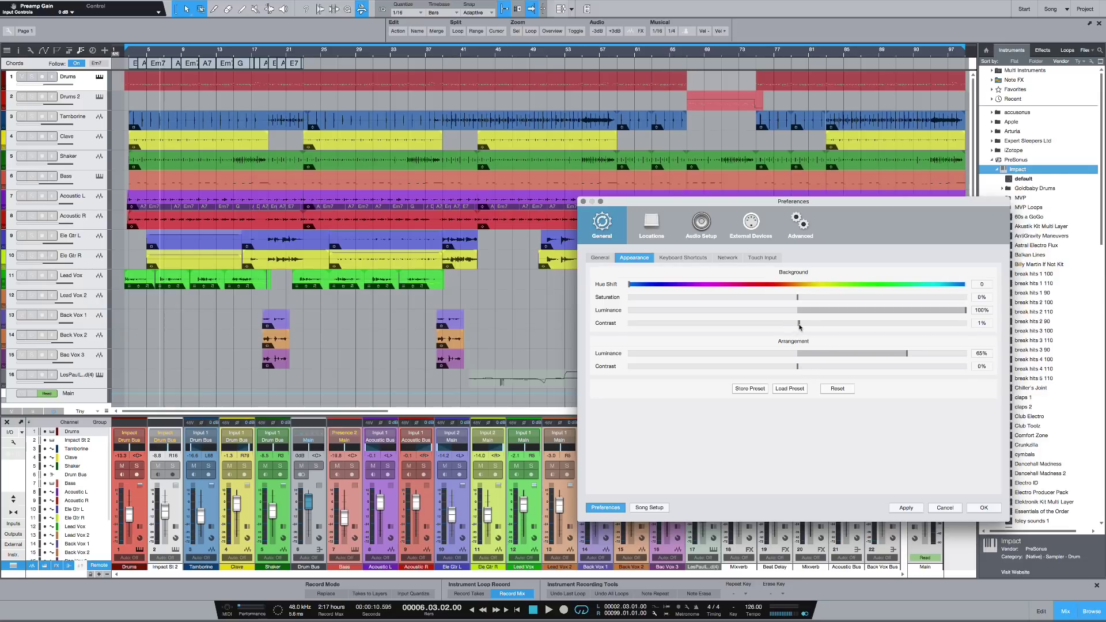
drag(800, 327, 998, 328)
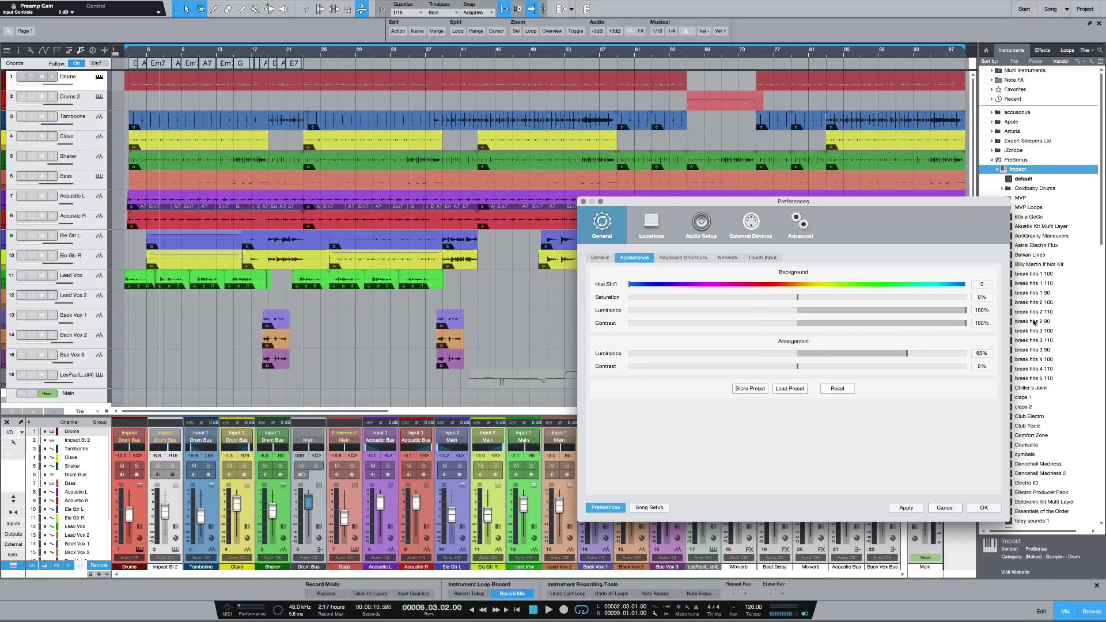
drag(829, 203, 860, 209)
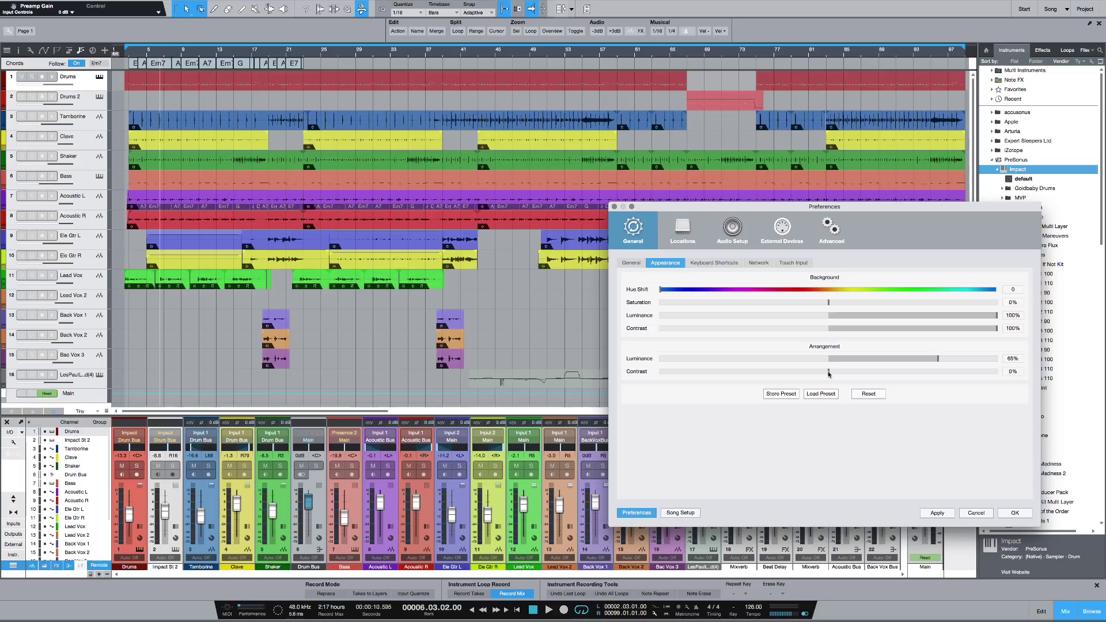
drag(828, 373, 1025, 378)
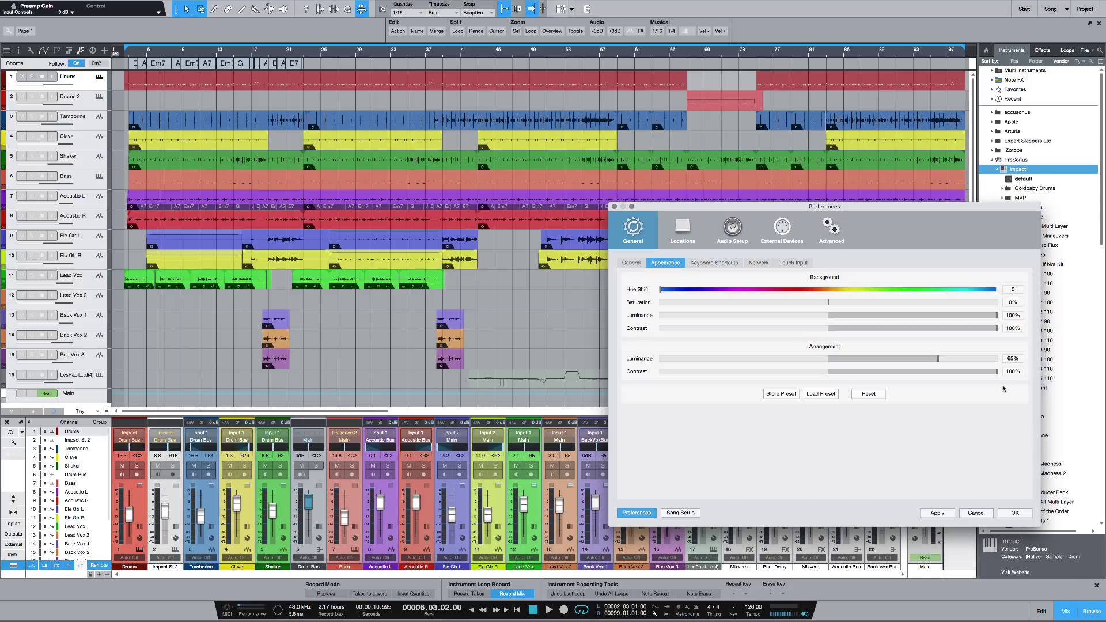
click(938, 513)
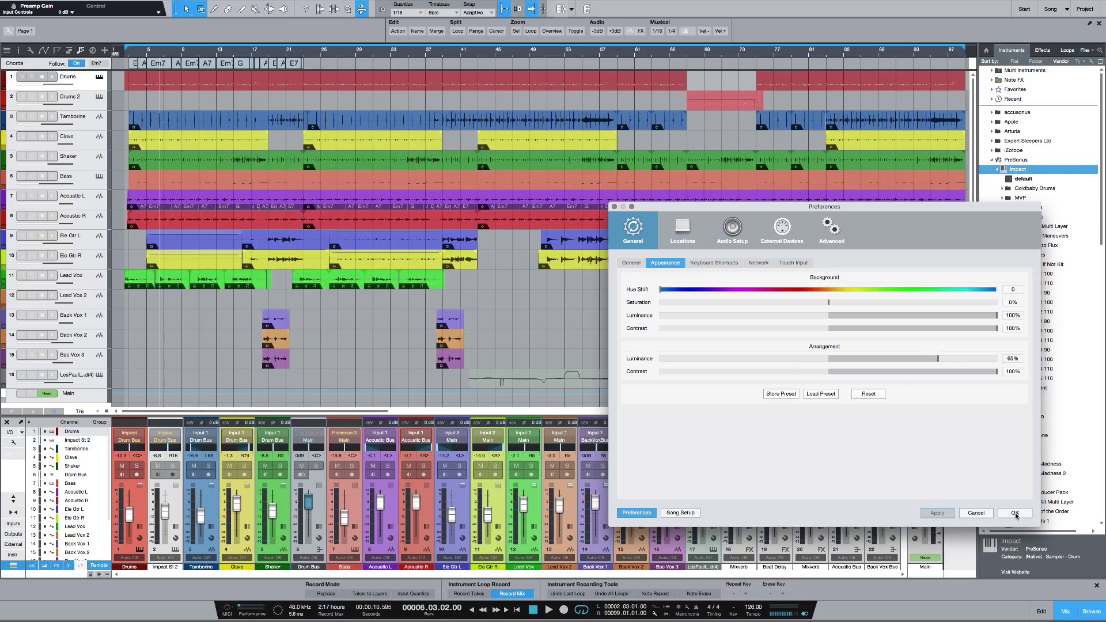
Close Preferences and zoom the arrangement out to show the whole song, bars 1–97
click(1015, 513)
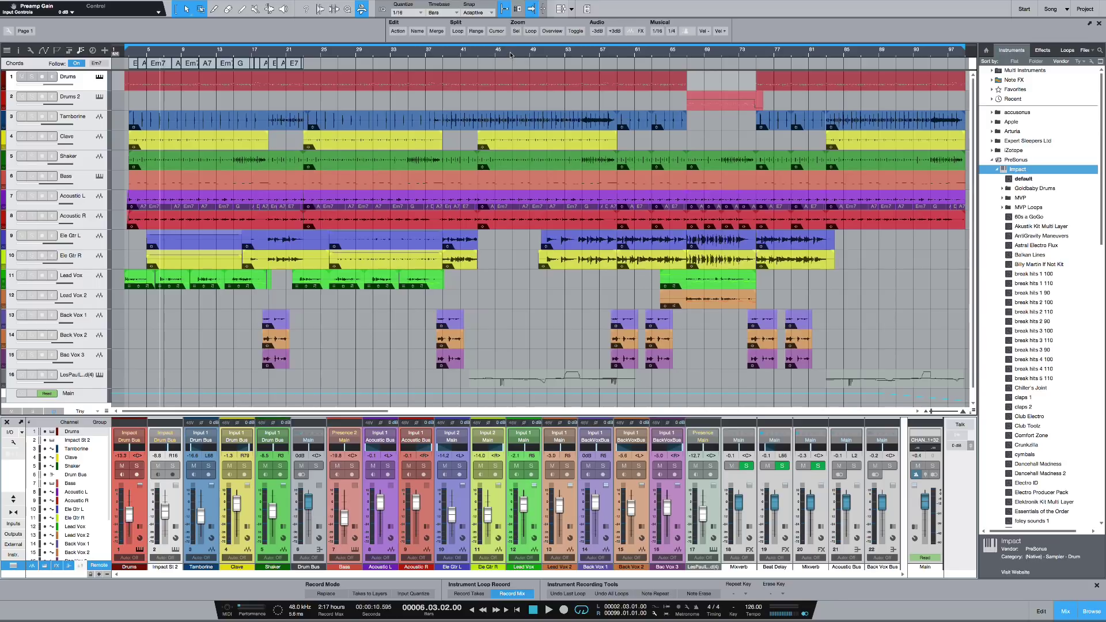
drag(510, 58, 506, 73)
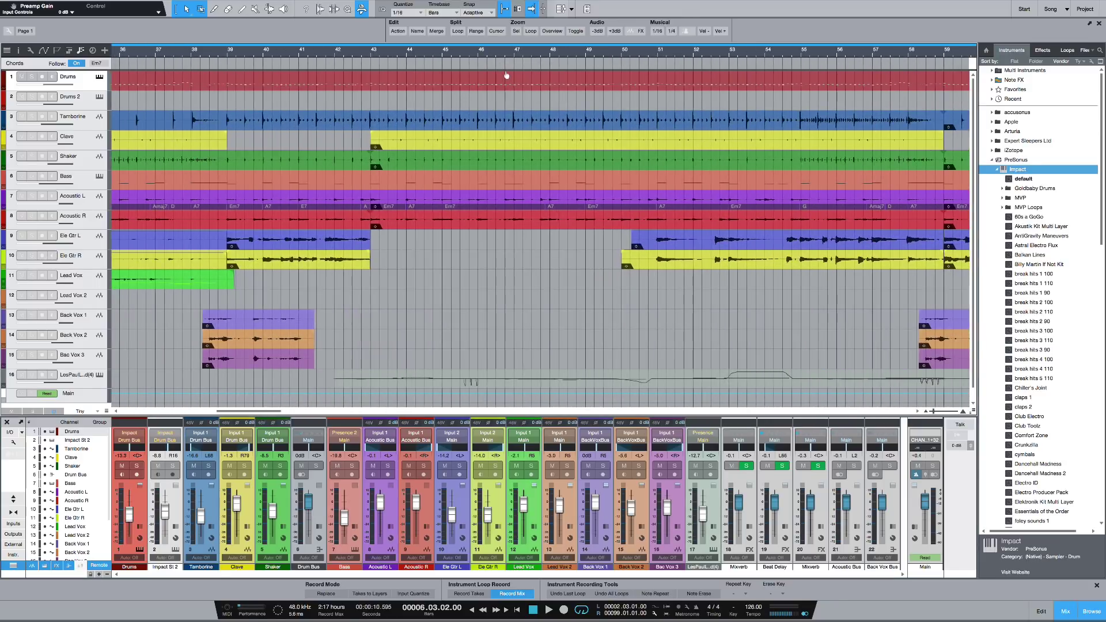
scroll(507, 75, down, 4)
scroll(509, 75, up, 3)
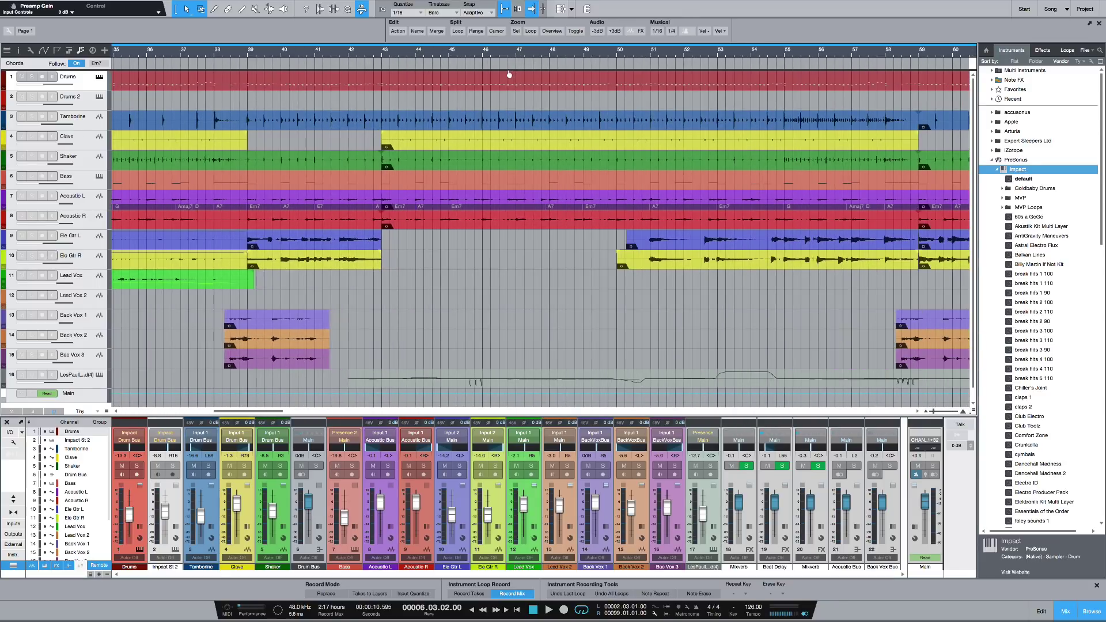
scroll(509, 75, up, 5)
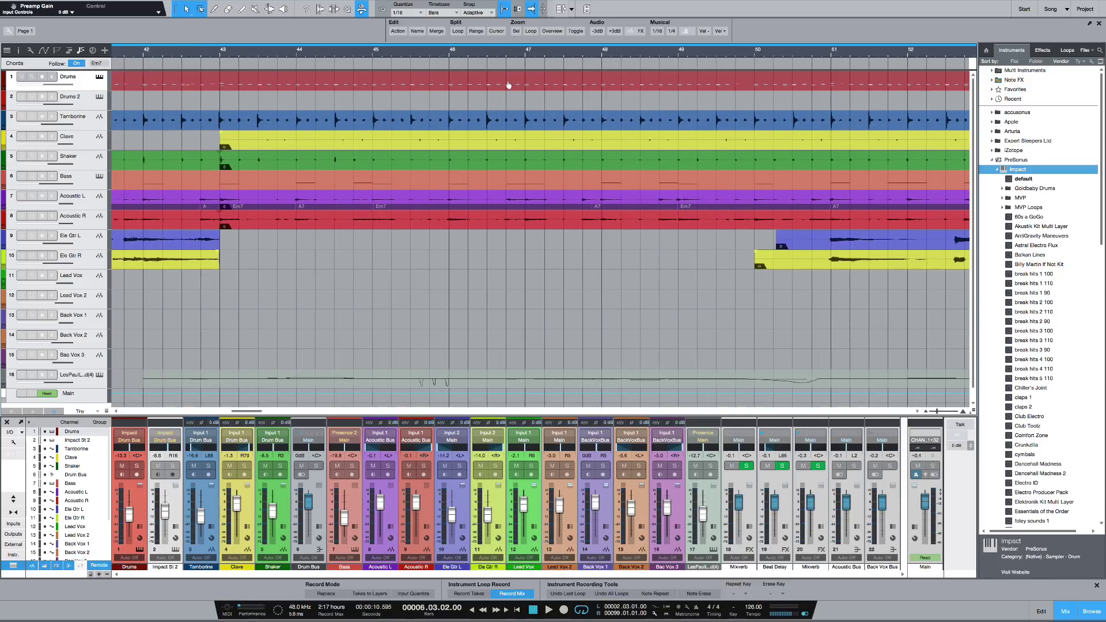
scroll(509, 87, up, 4)
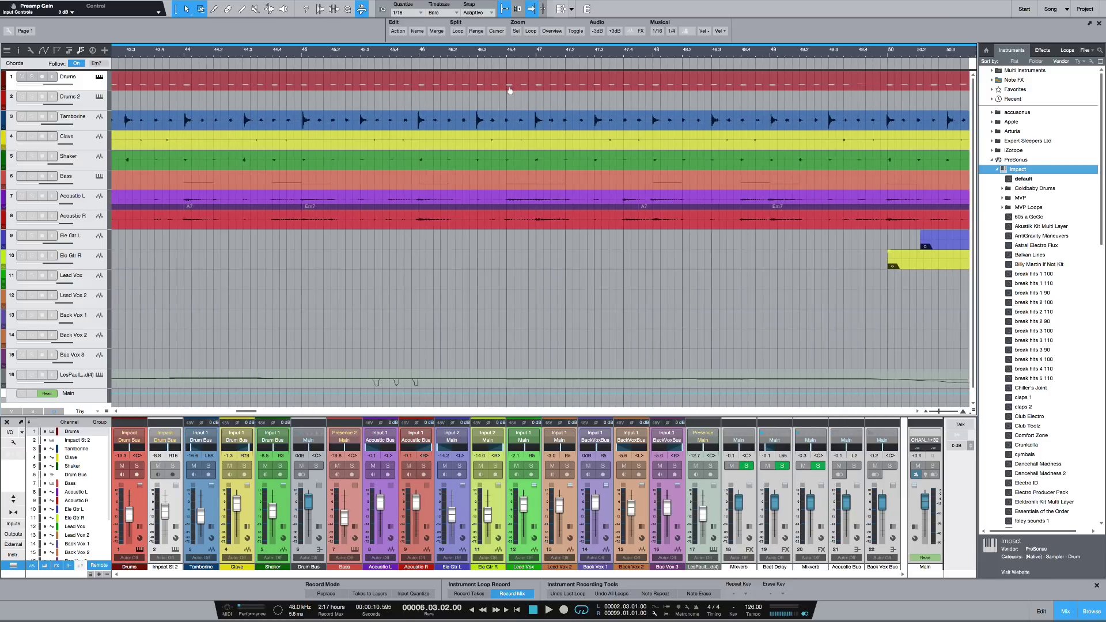
scroll(509, 98, up, 4)
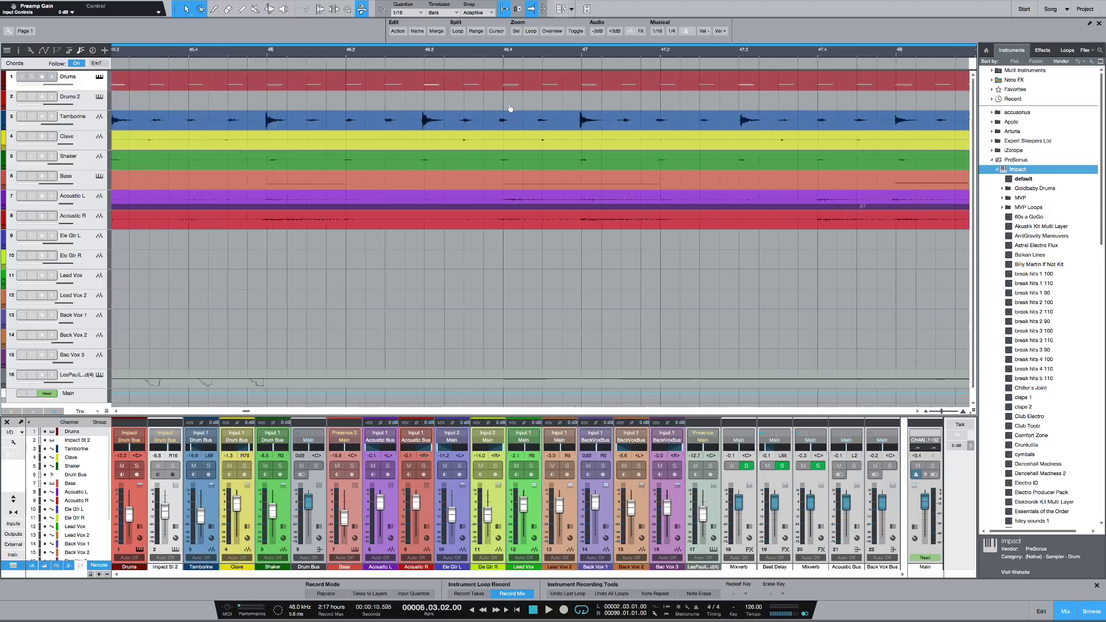
scroll(510, 114, up, 4)
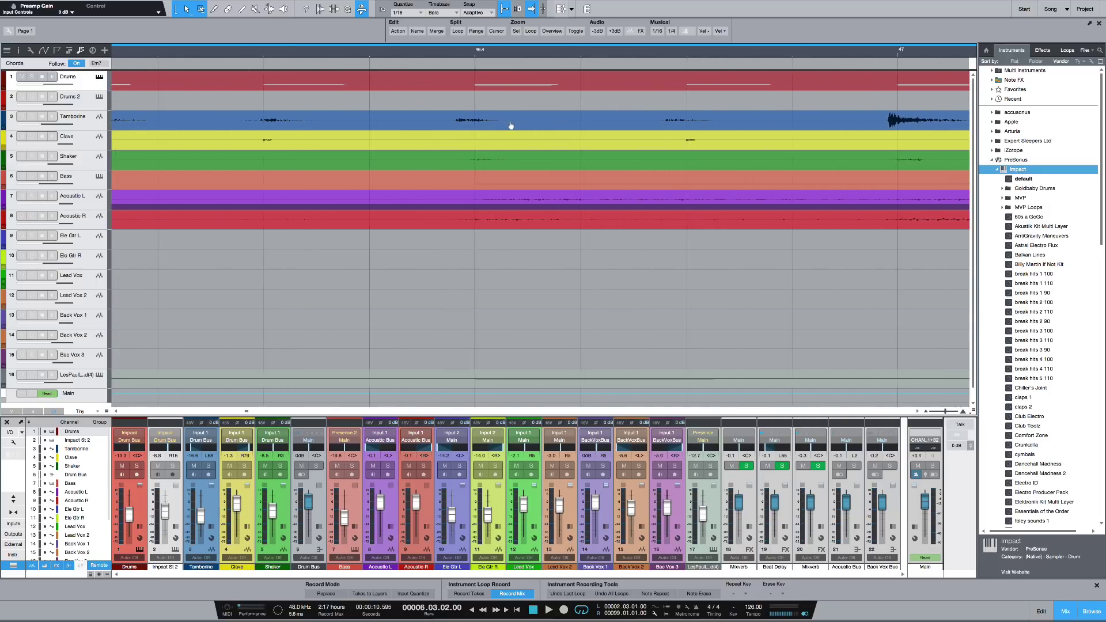
drag(527, 54, 548, 23)
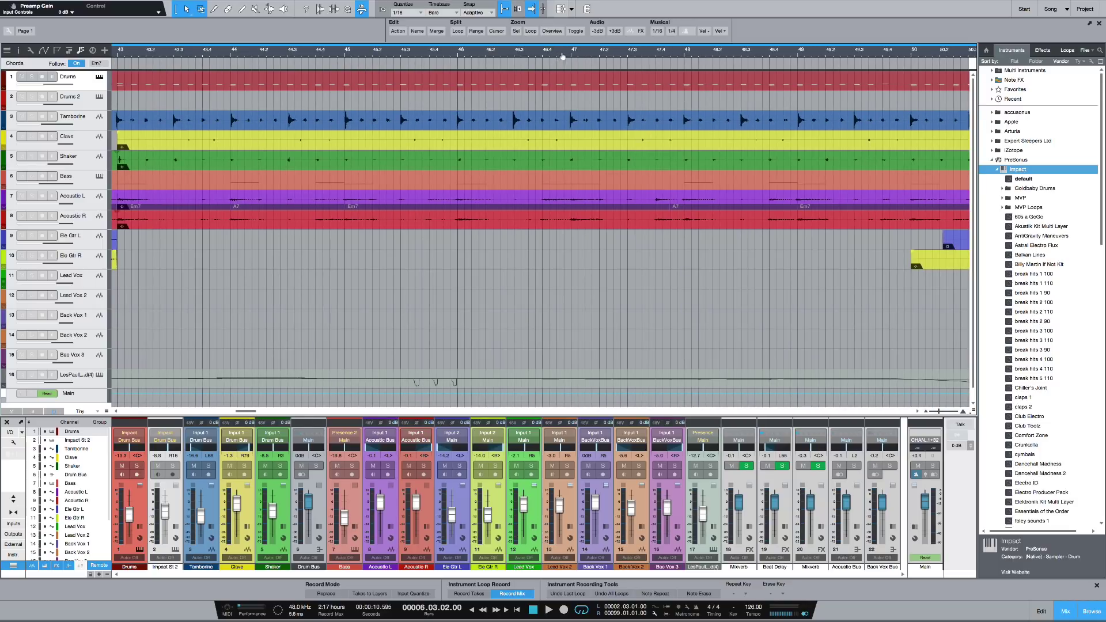
mouse_move(559, 57)
mouse_down()
mouse_move(574, 33)
mouse_move(533, 51)
mouse_move(540, 46)
mouse_up()
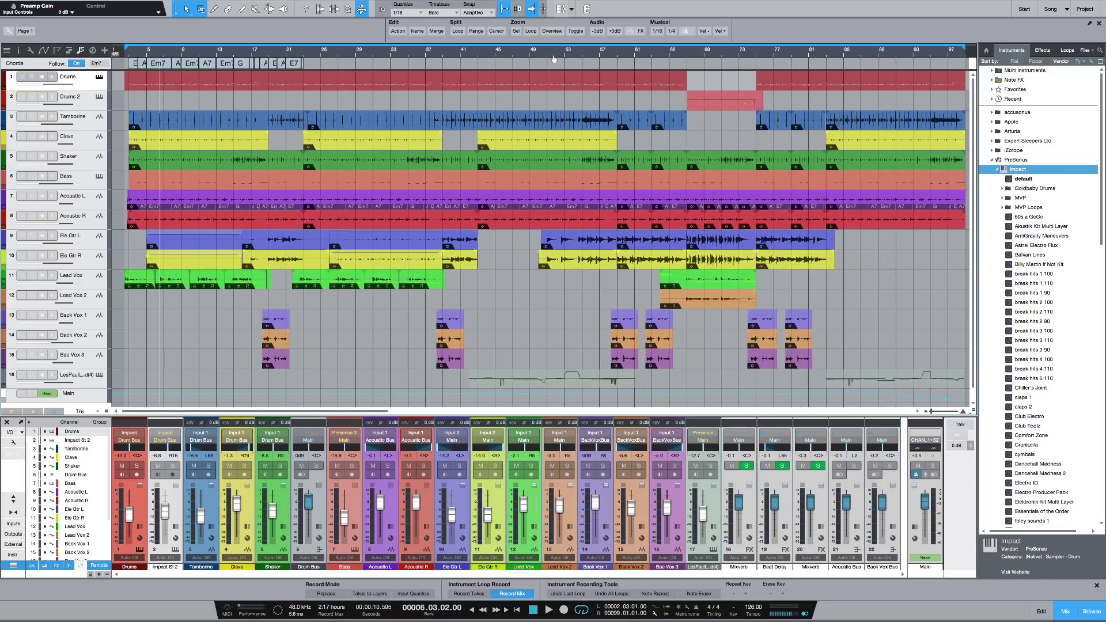
drag(554, 58, 553, 60)
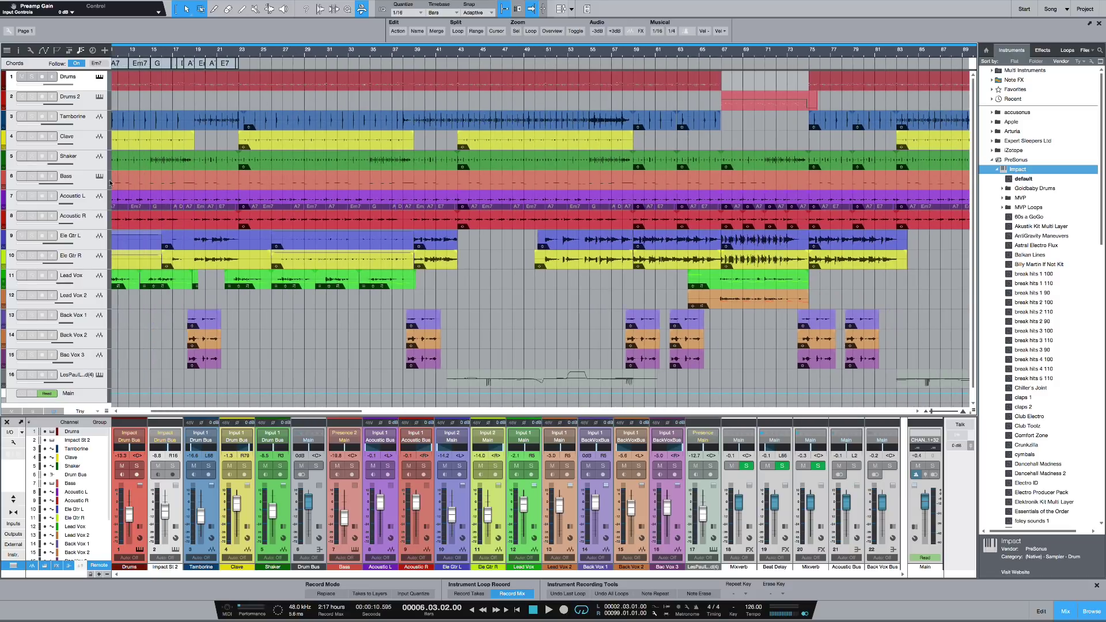
Widen the track list for full names, show the Drums track settings, and select an Ele Gtr R event
drag(109, 183, 171, 187)
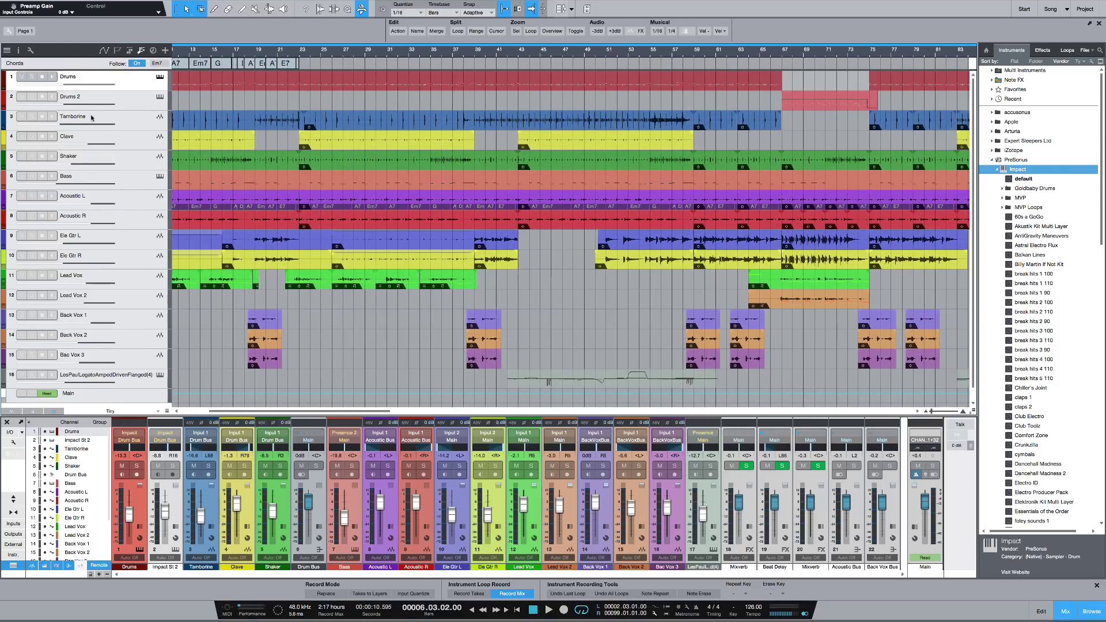
click(18, 50)
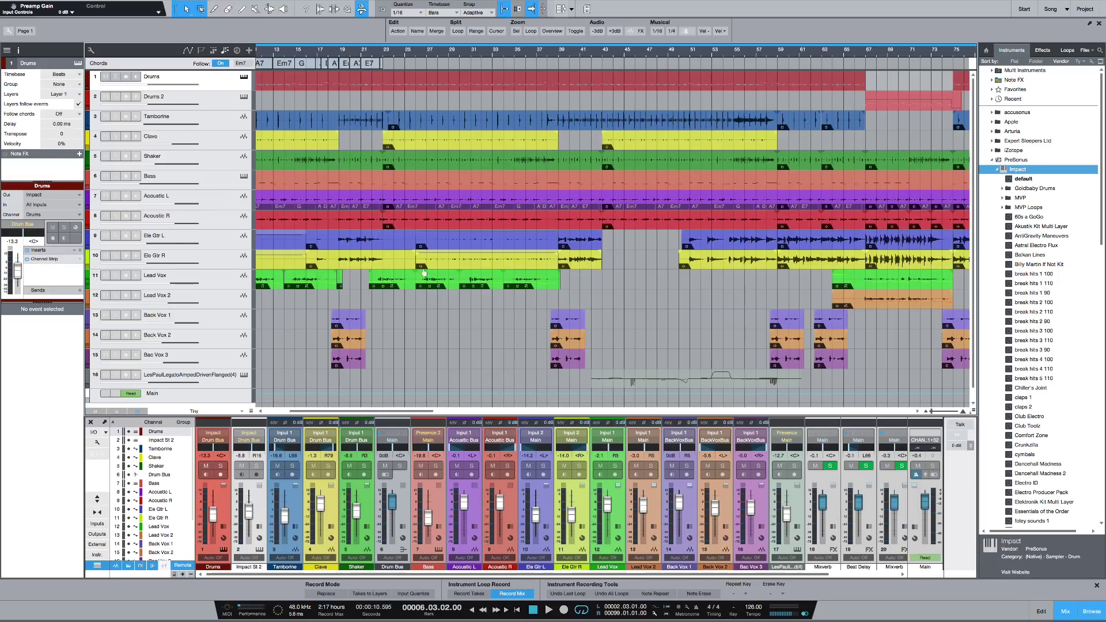
click(396, 266)
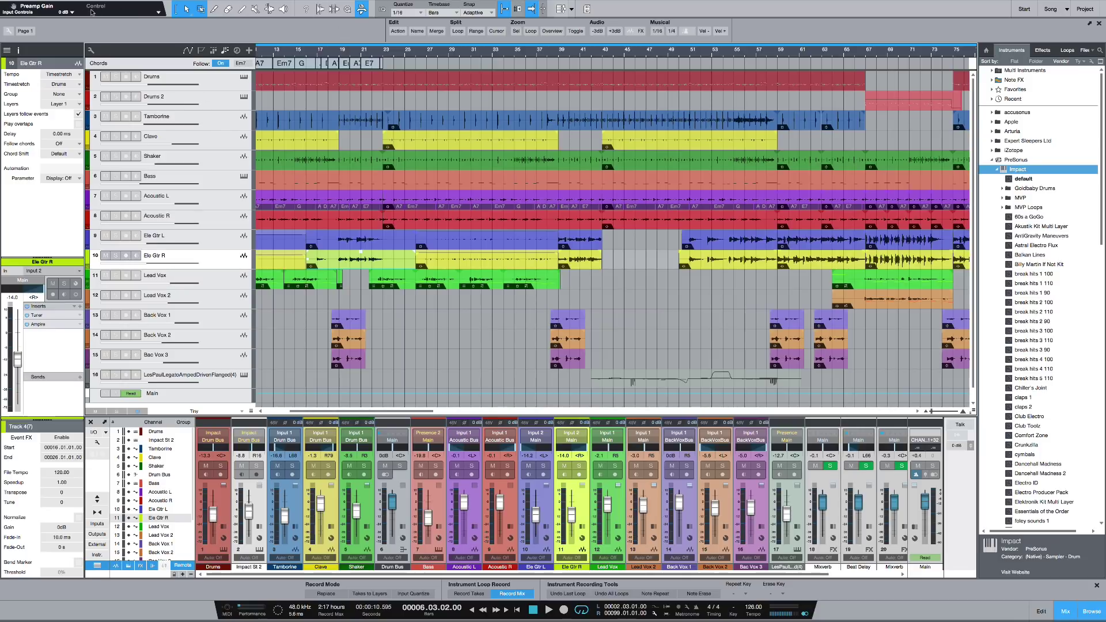
Reopen Preferences and set the background Hue Shift to 339, then apply it
click(48, 5)
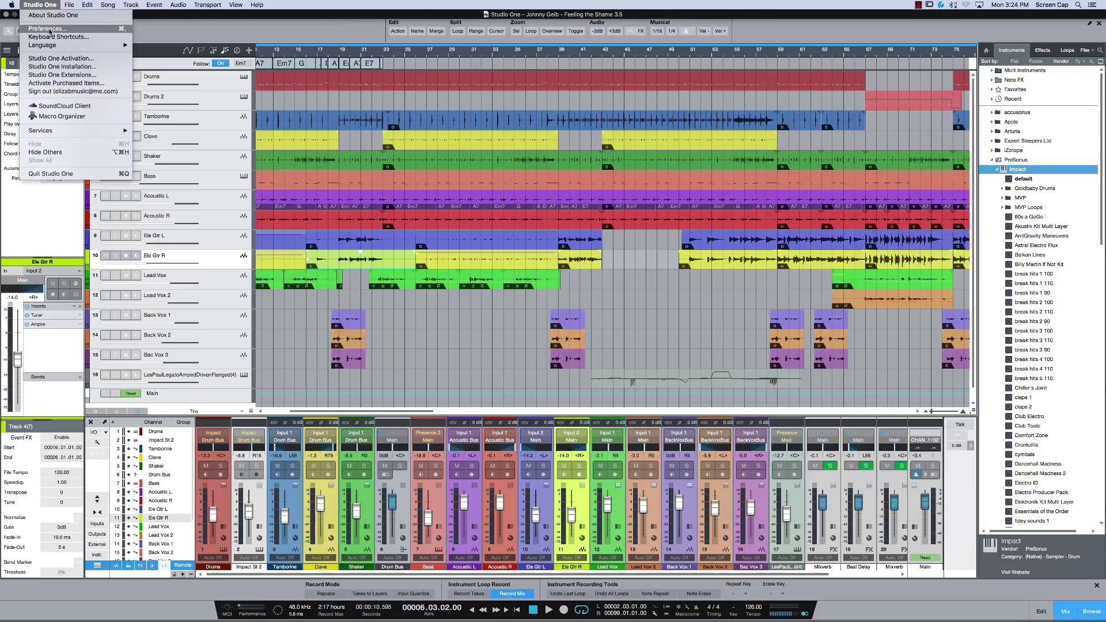
click(50, 29)
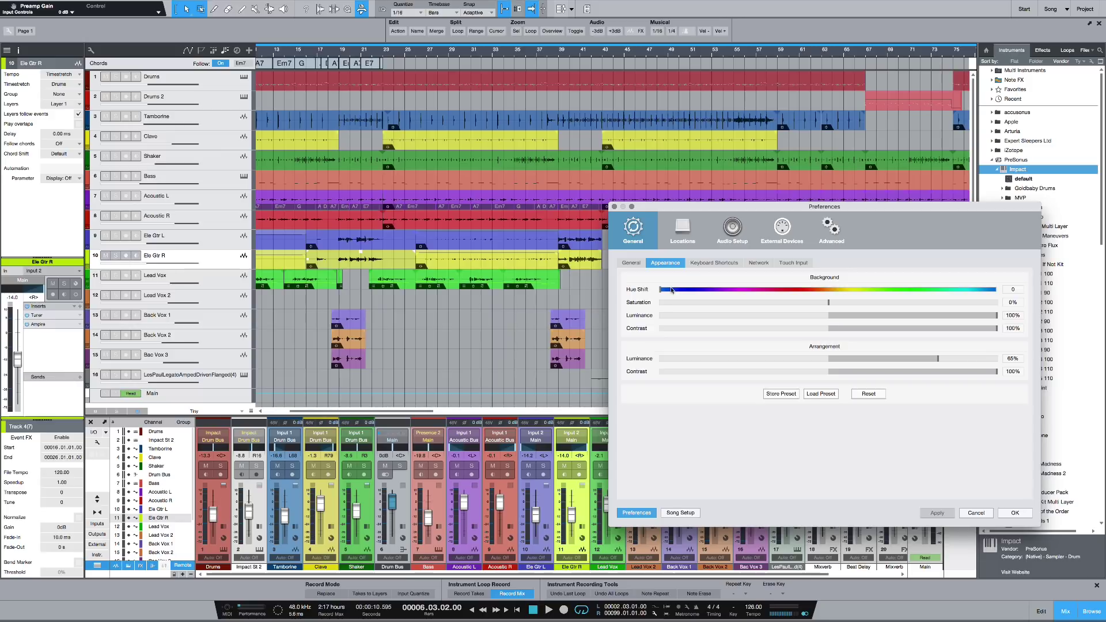
drag(664, 290, 860, 290)
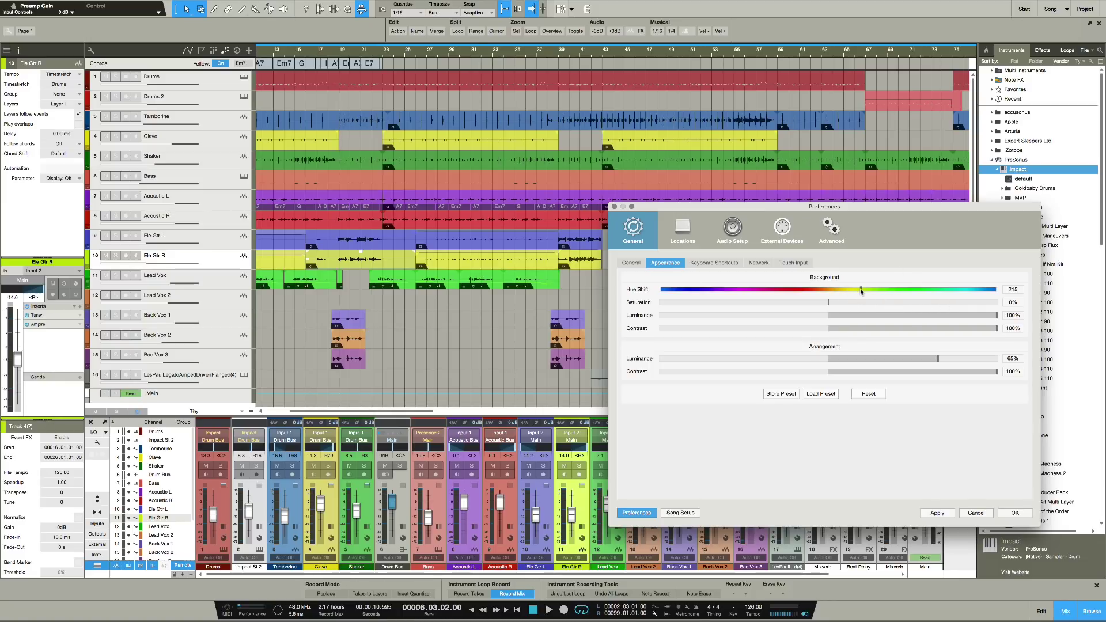
drag(862, 291, 853, 293)
click(977, 291)
click(939, 513)
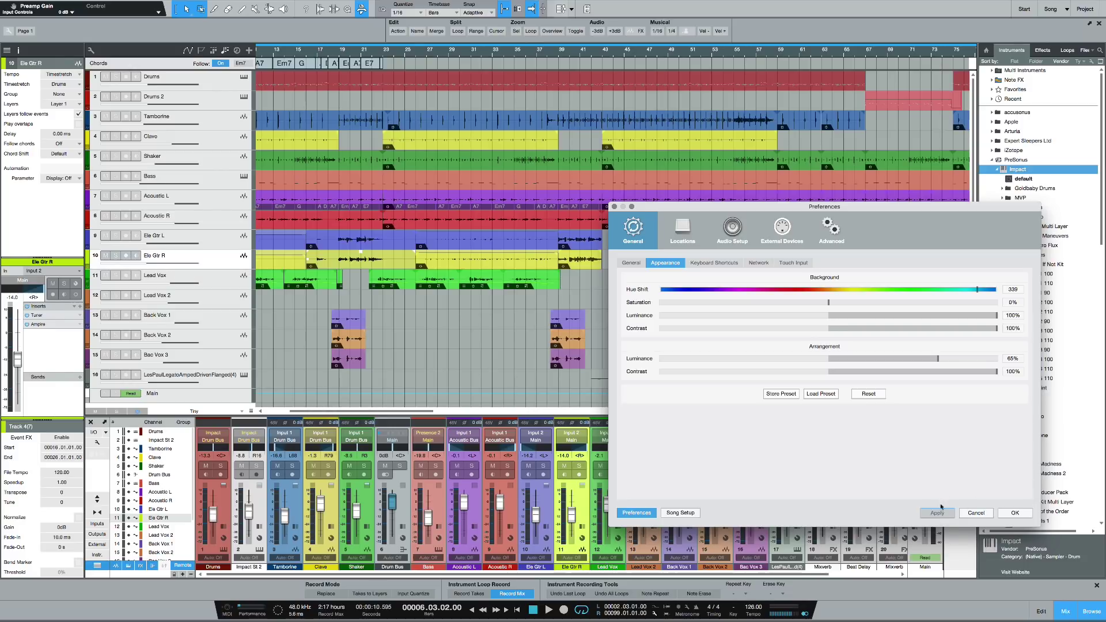
Close Preferences with OK and enable Colorize track controls in the track list options
drag(890, 209, 858, 108)
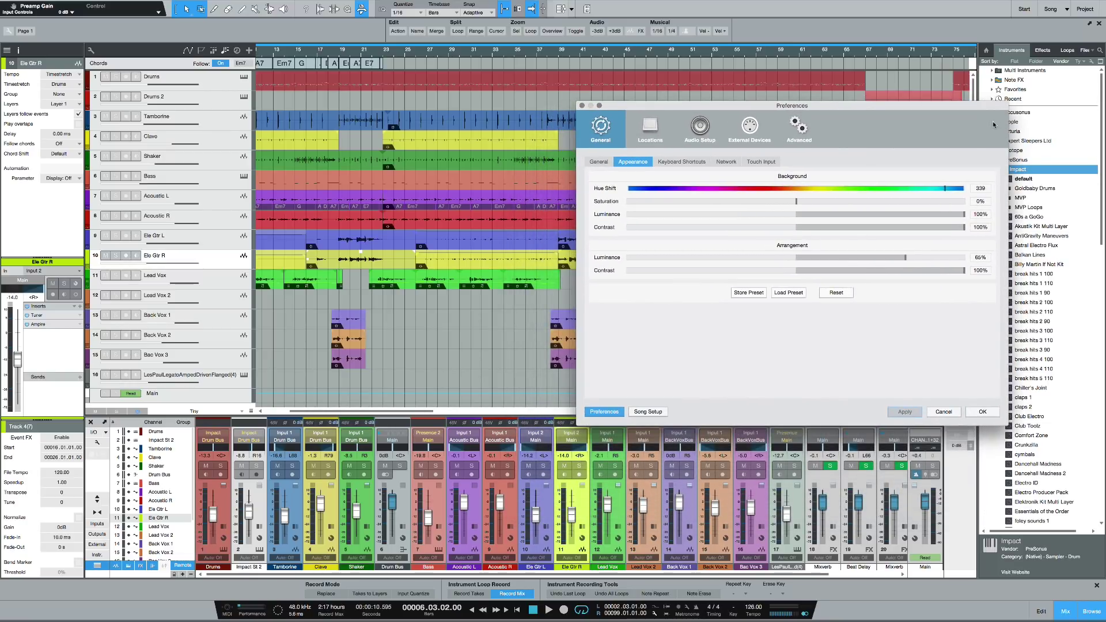
click(981, 413)
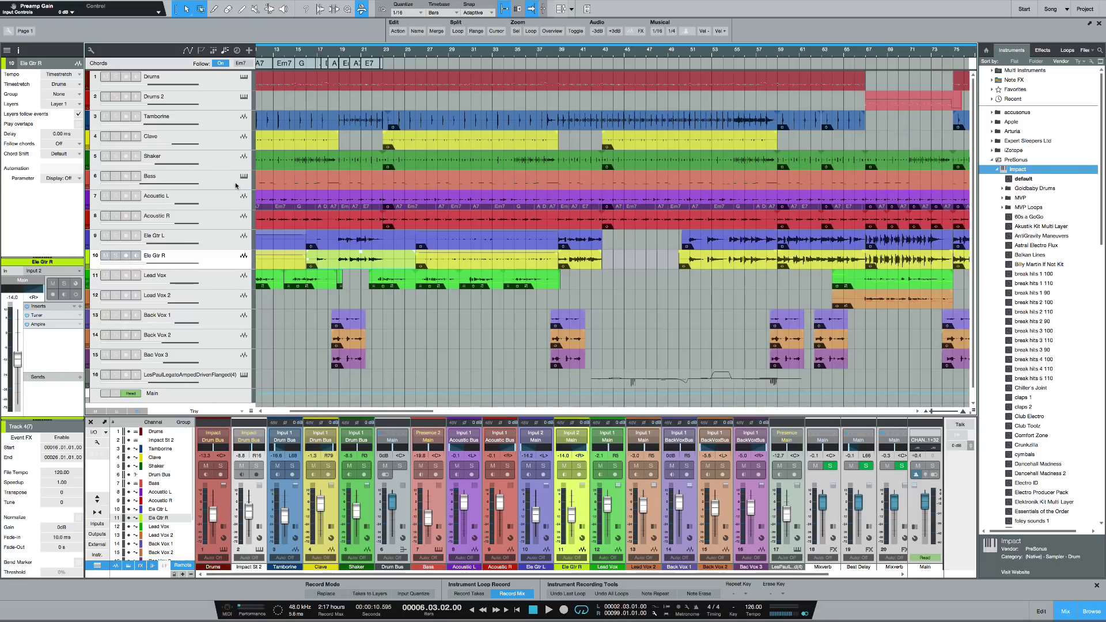
click(91, 51)
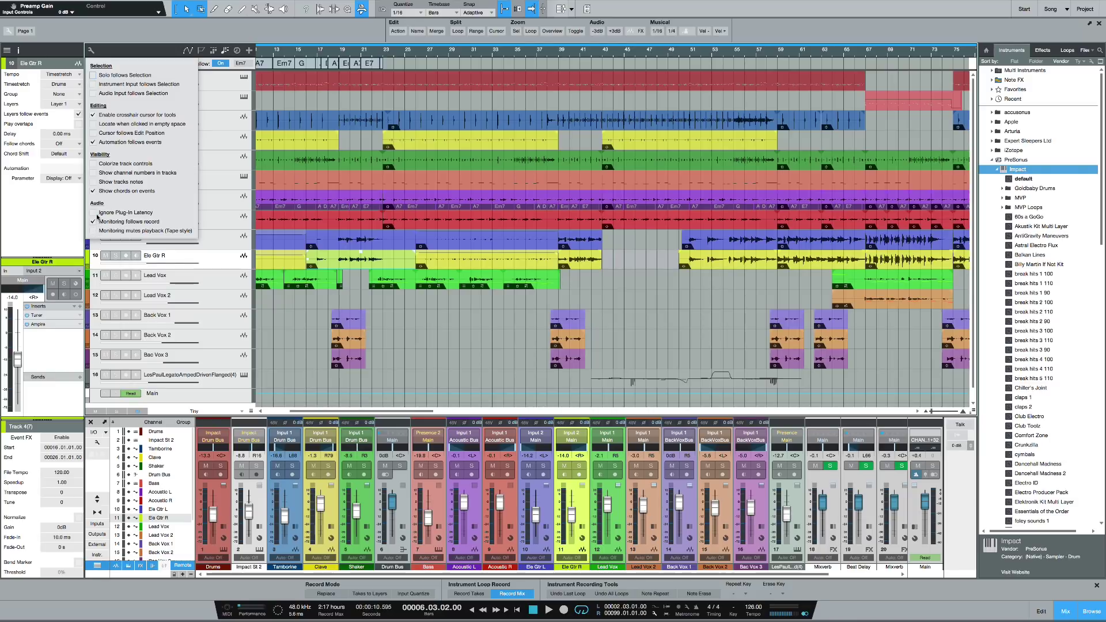
click(94, 164)
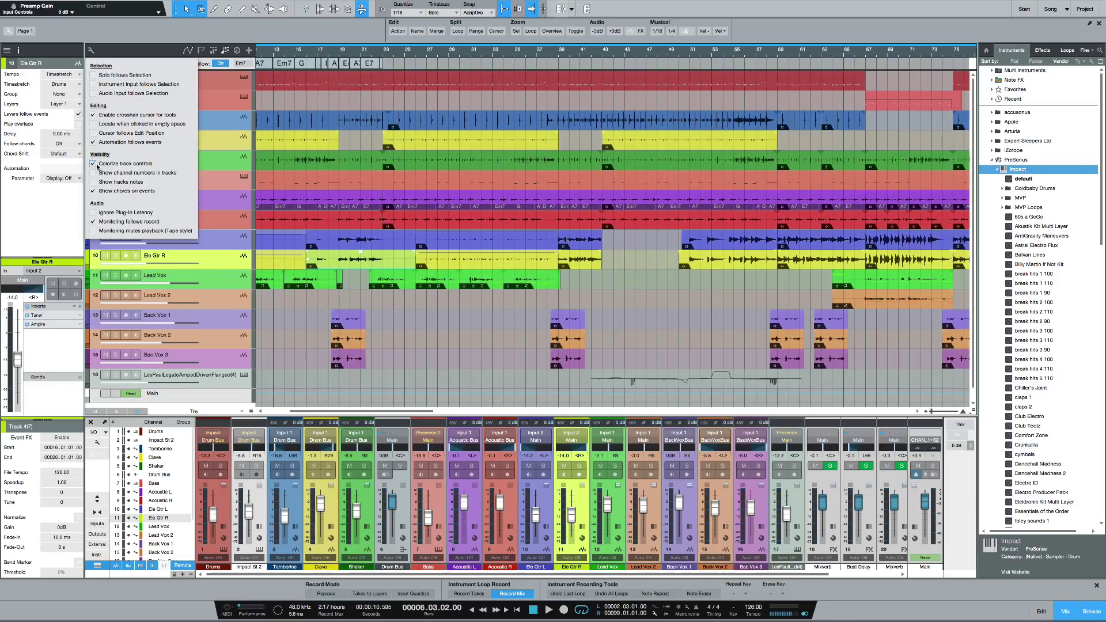
click(90, 50)
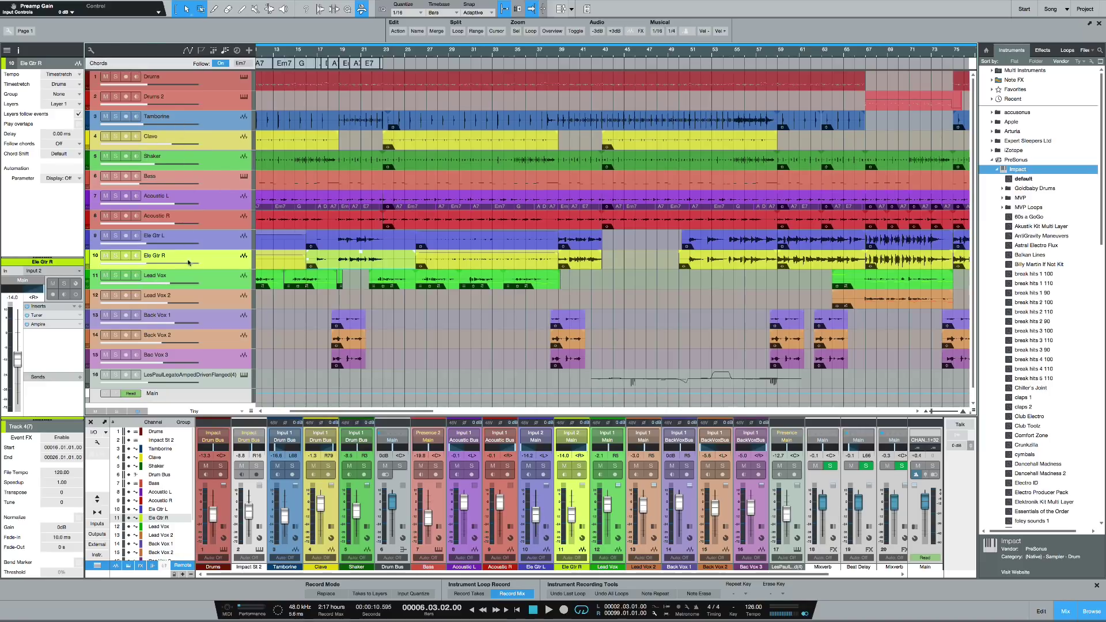